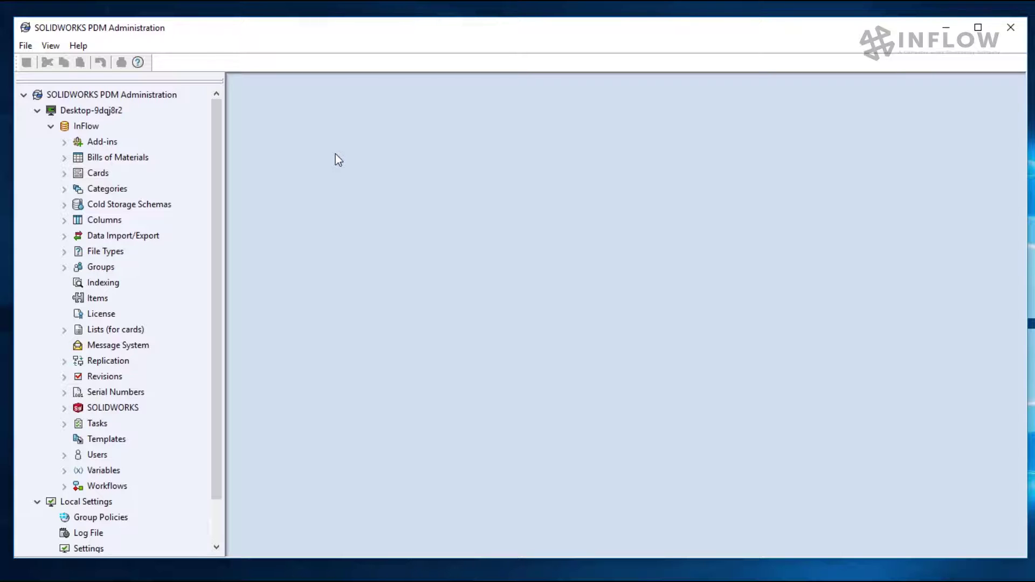
Launch the Card Editor from the InFlow vault's Cards node and load the Quick Start Data Card.
right_click(97, 175)
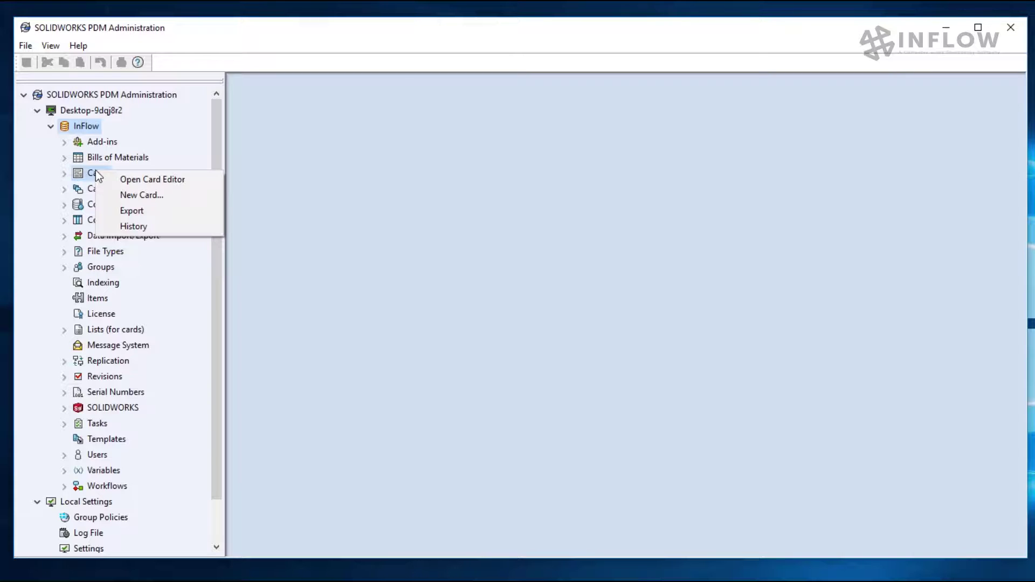
left_click(105, 179)
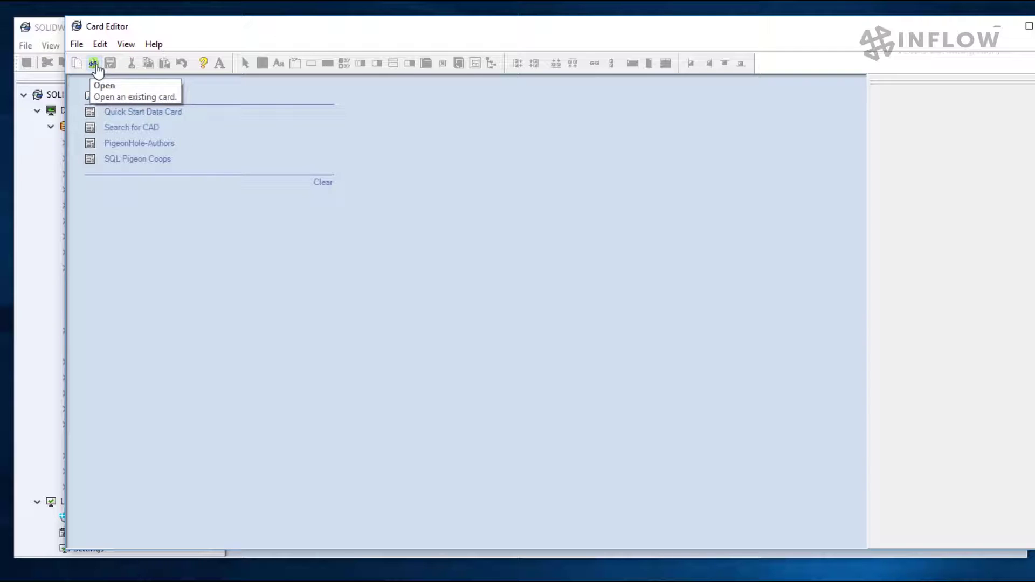
left_click(127, 114)
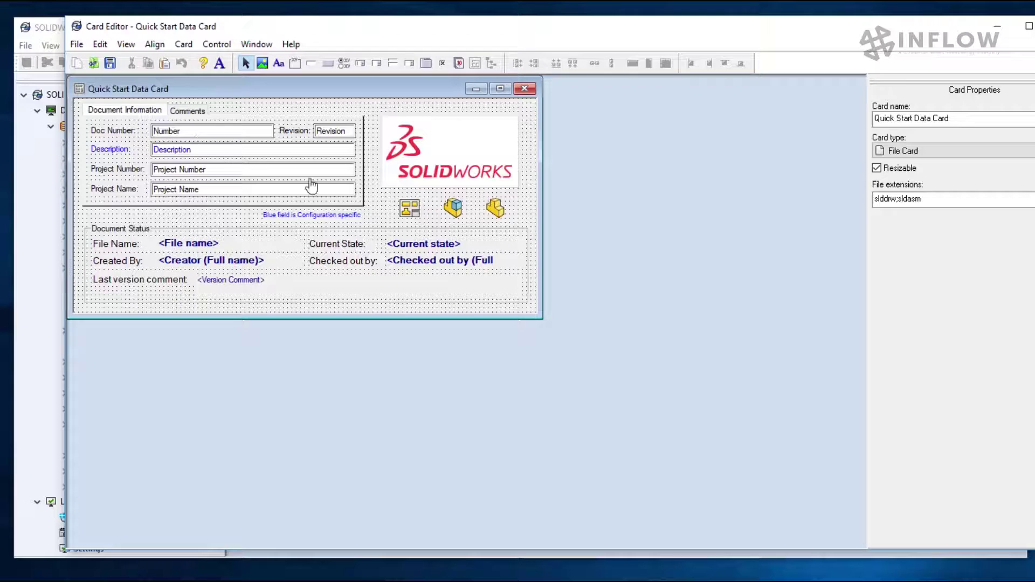
Select the drawing, blue cube and yellow part icons beneath the logo on the card.
mouse_move(413, 219)
left_mouse_down()
mouse_move(445, 193)
mouse_move(460, 216)
mouse_move(411, 218)
left_mouse_up()
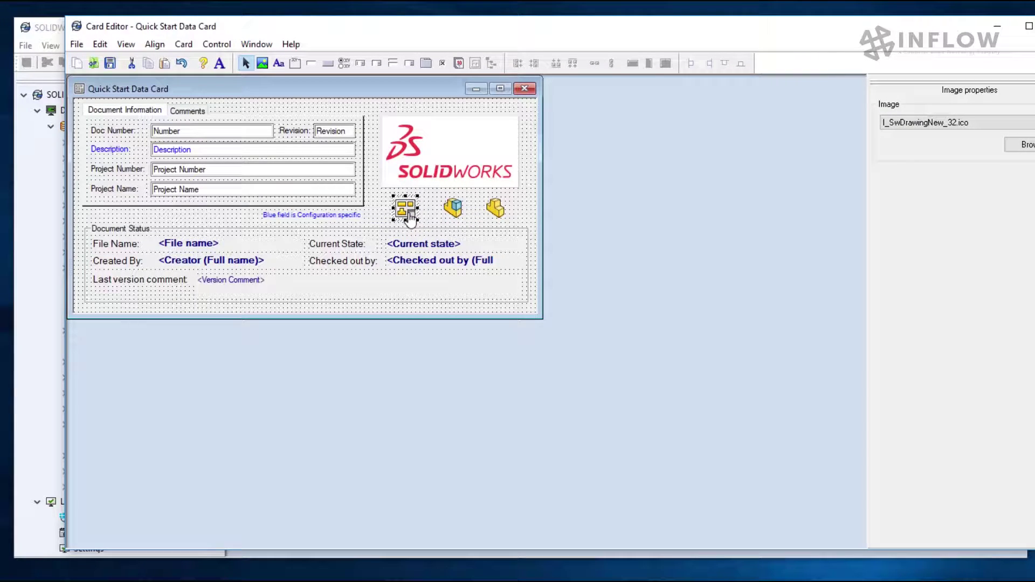
left_click(452, 210, "ctrl")
left_click(496, 210, "ctrl")
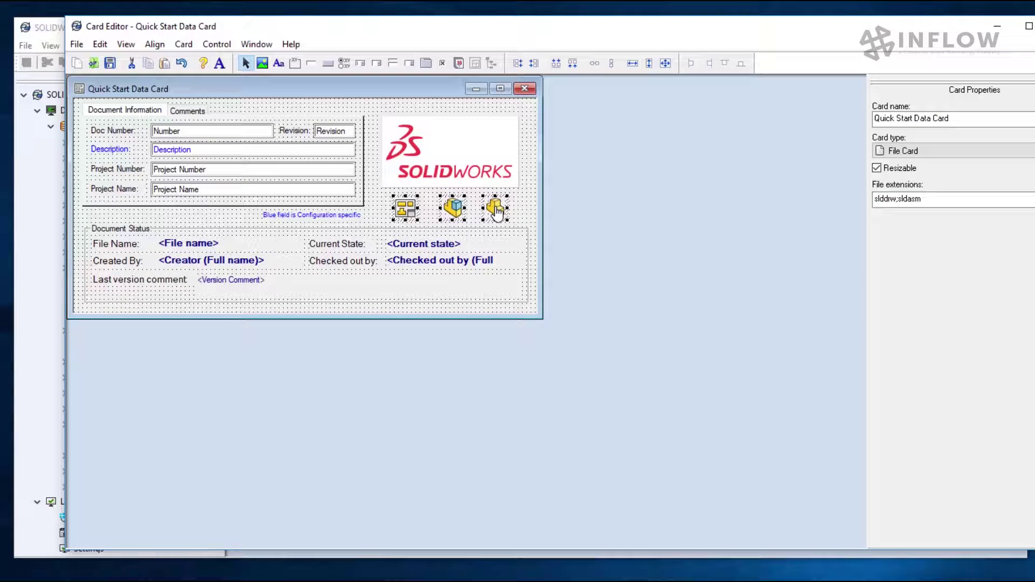
Delete the three icons, move the configuration note beneath the logo, and make the tab area taller.
key("Delete")
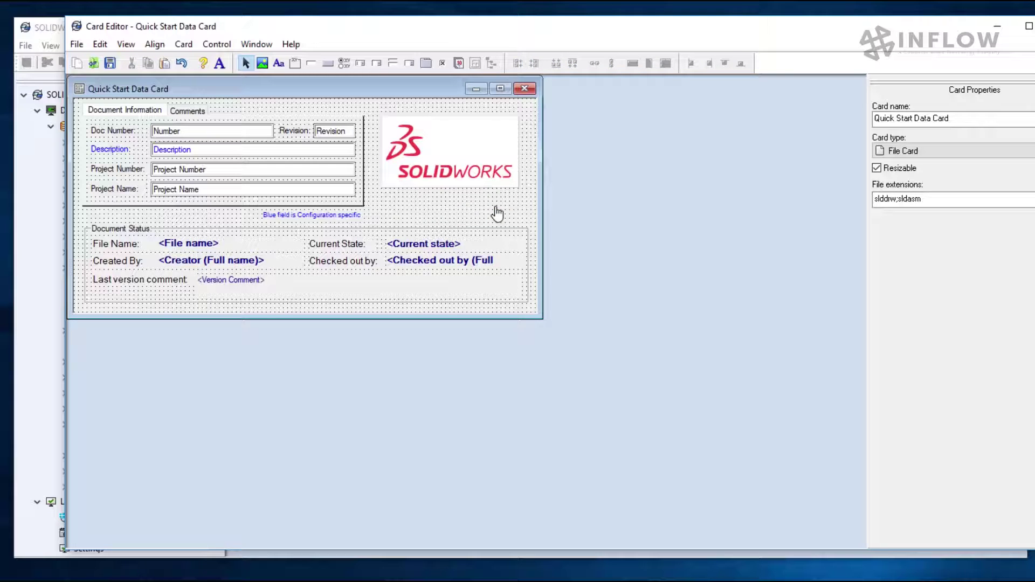
left_click_drag(354, 218, 471, 212)
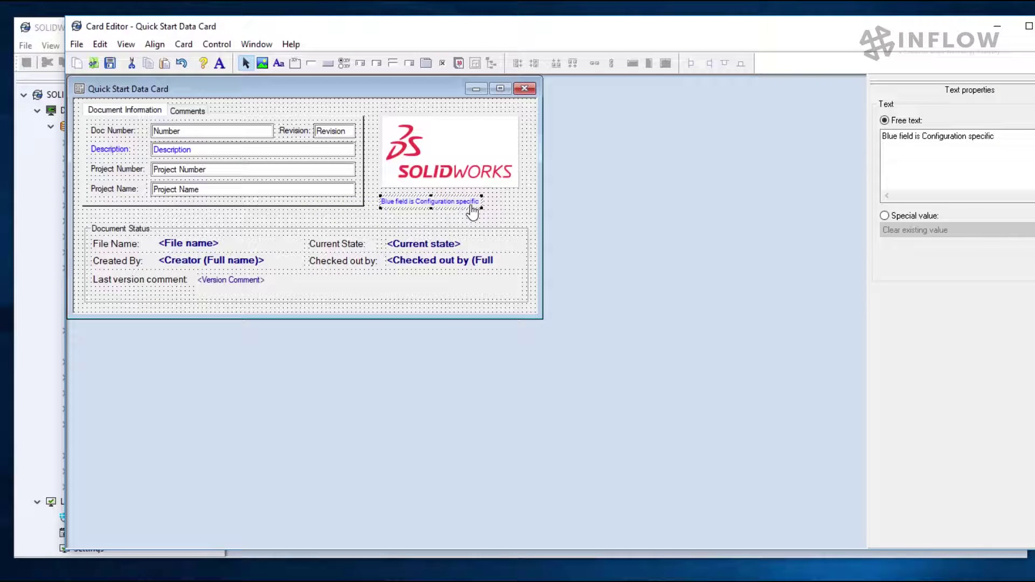
left_click(254, 209)
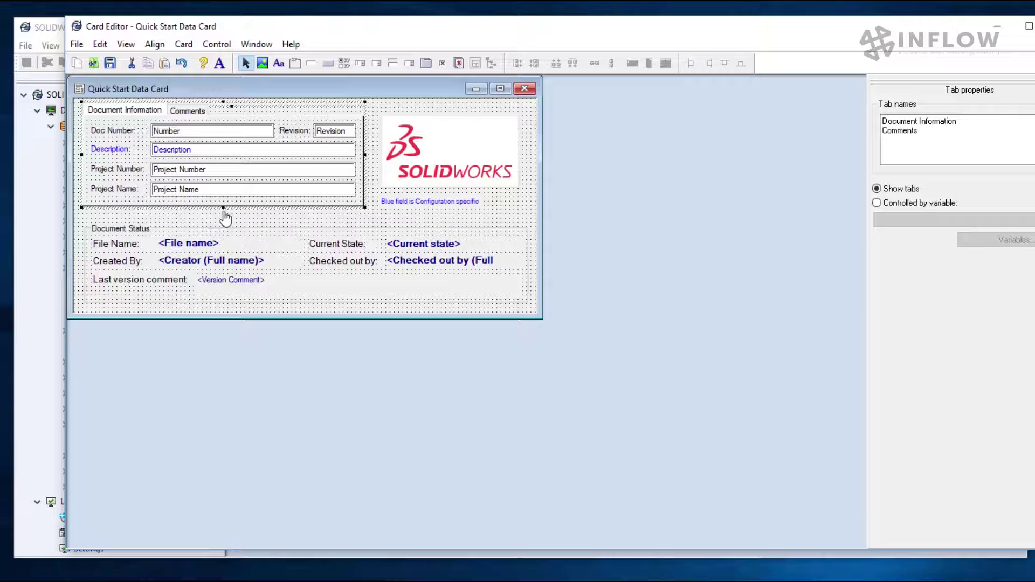
left_click_drag(224, 208, 225, 221)
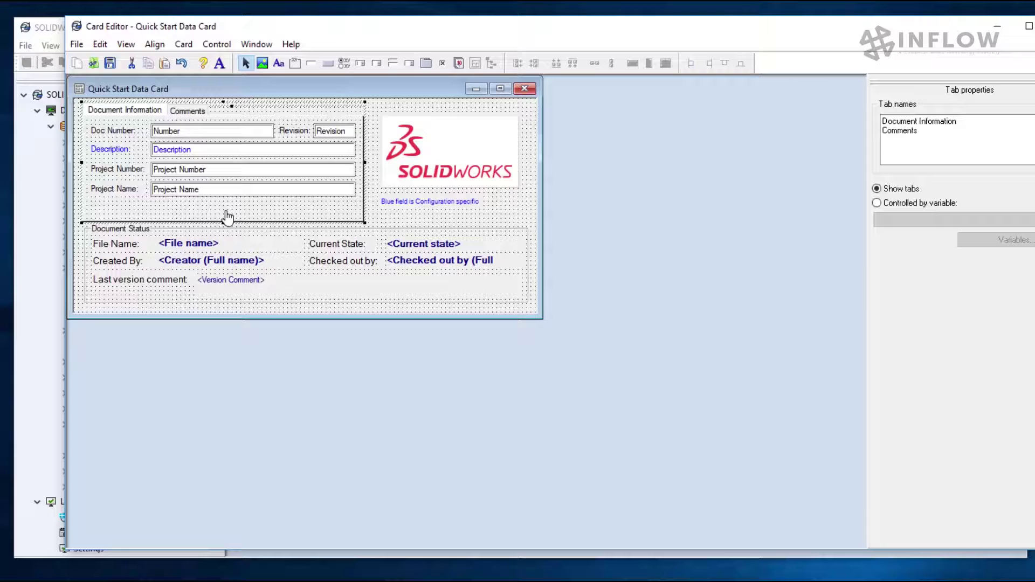
left_click(280, 69)
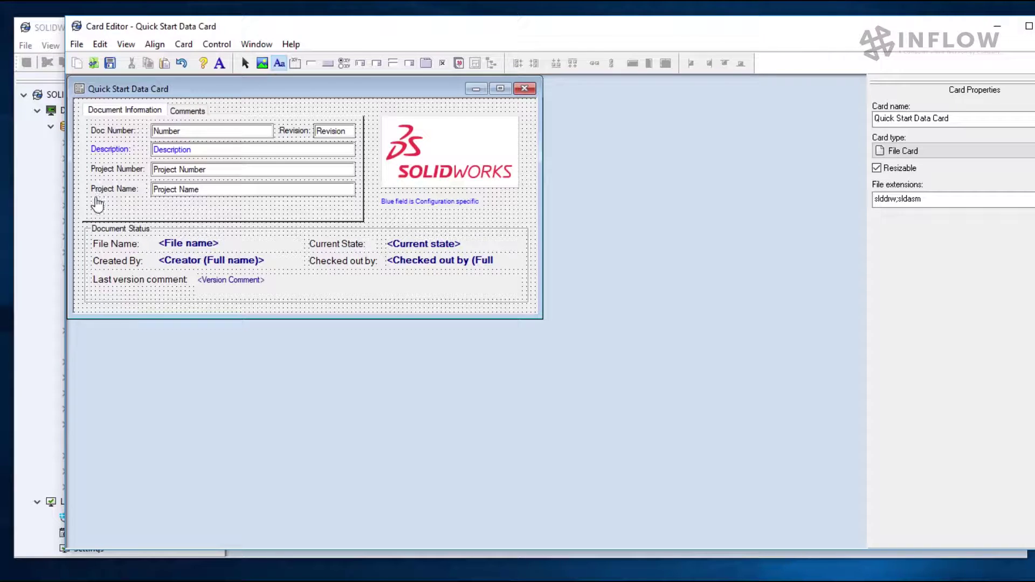
Draw a static text label below Project Name reading 'Vendor:'.
left_click_drag(91, 203, 142, 220)
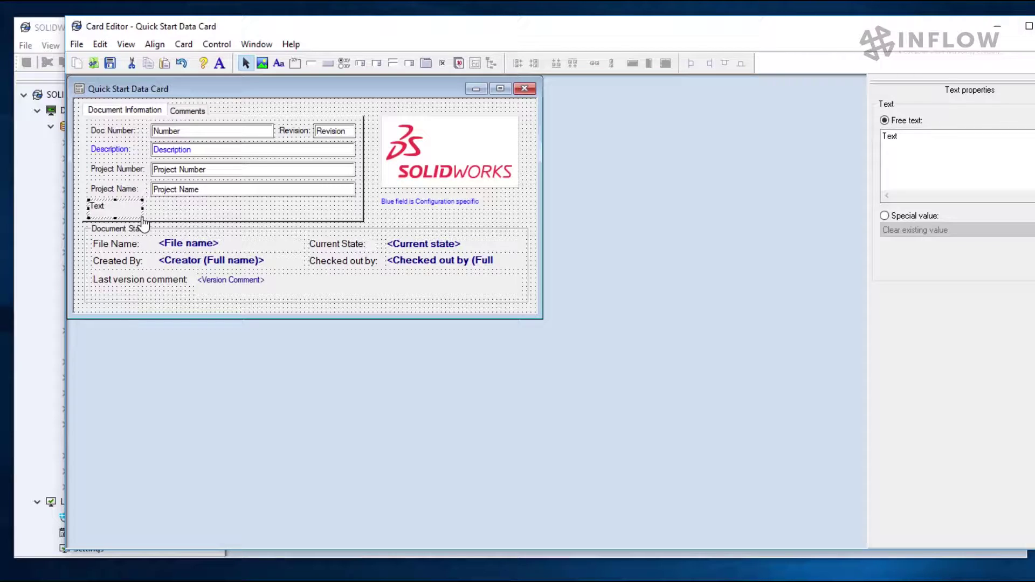
left_click(925, 157)
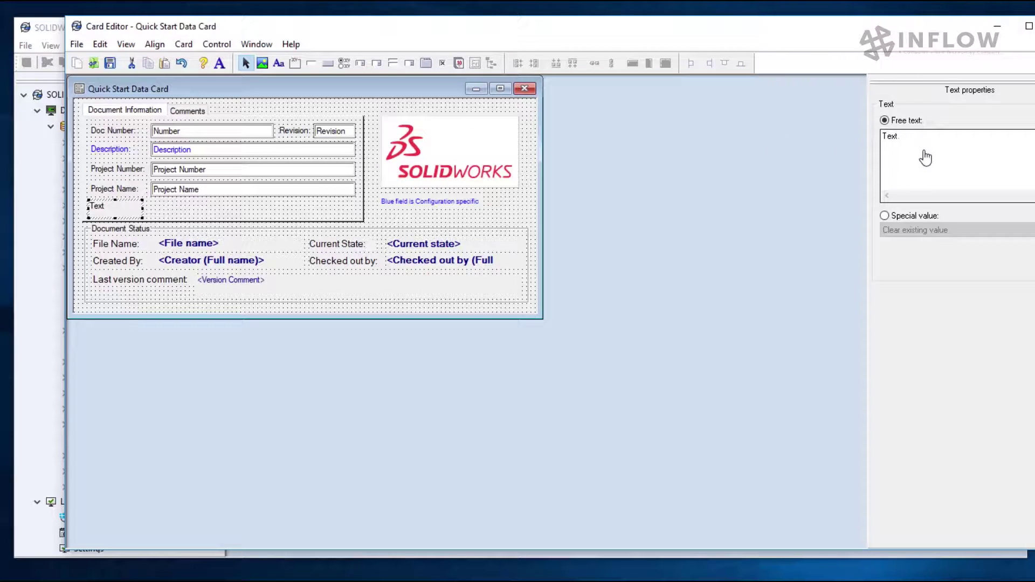
double_click(889, 138)
type("Vendor:")
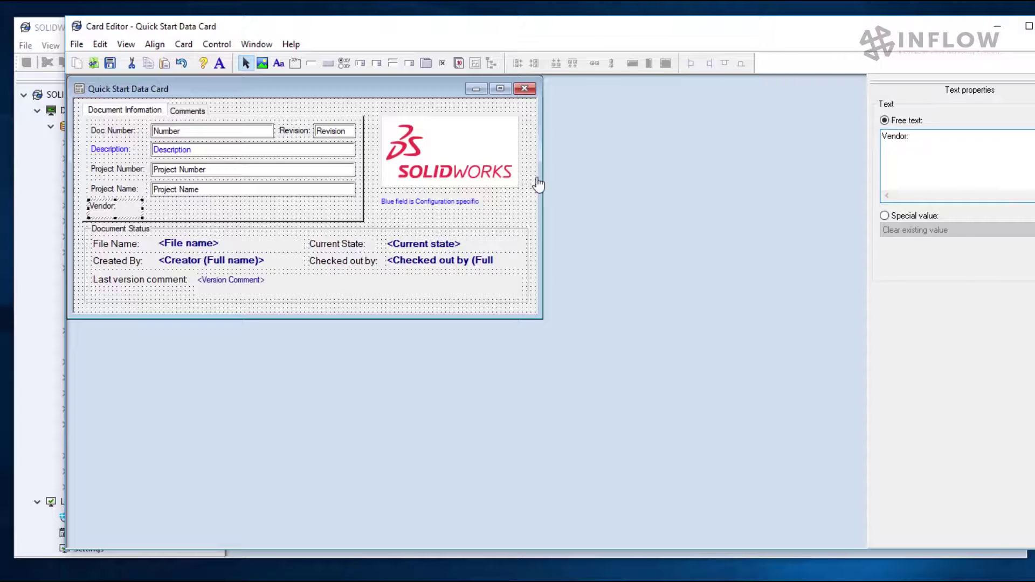
left_click(531, 195)
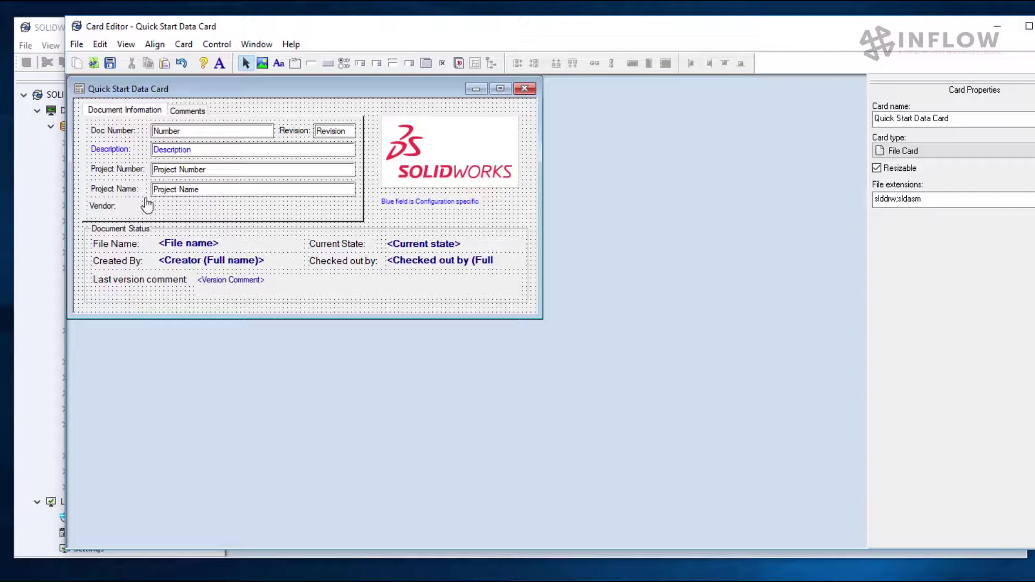
Left-align the Vendor: label with the Project Name label.
left_click(129, 210)
left_click(121, 193, "ctrl")
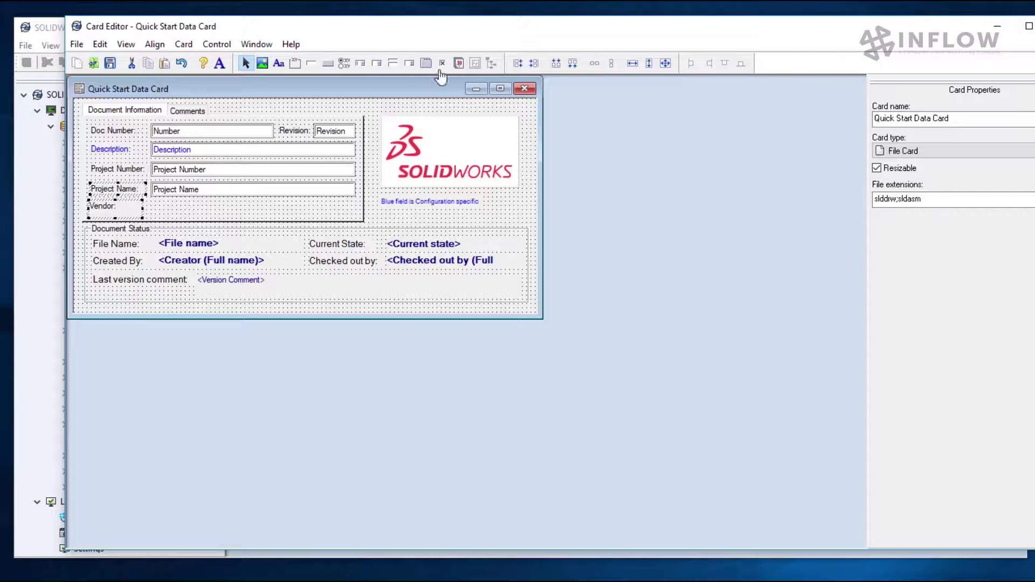
left_click(518, 64)
left_click(522, 200)
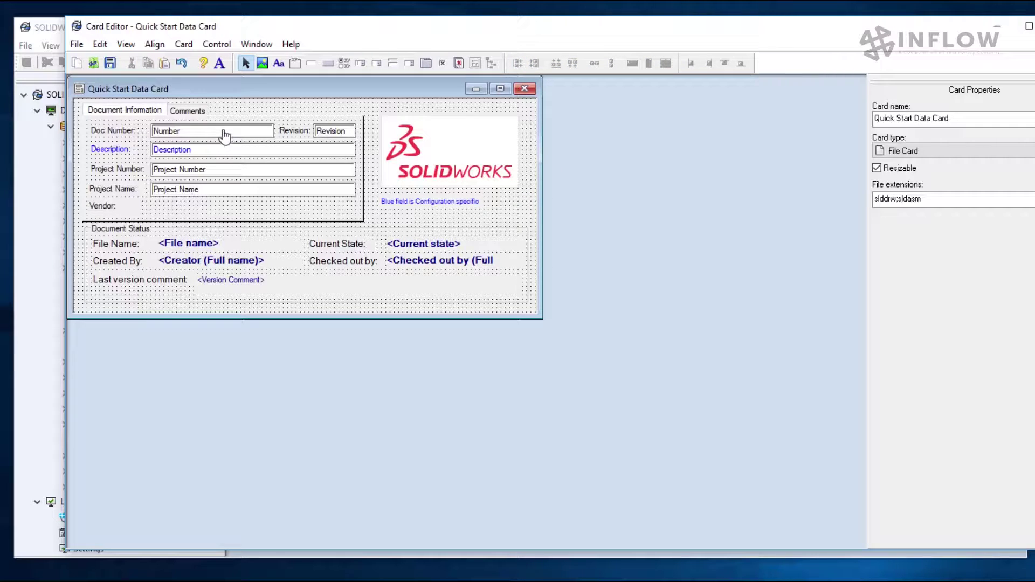
Draw an edit box beside Vendor:, link it to the Vendor variable, and save the card.
left_click(312, 66)
left_click_drag(153, 203, 355, 222)
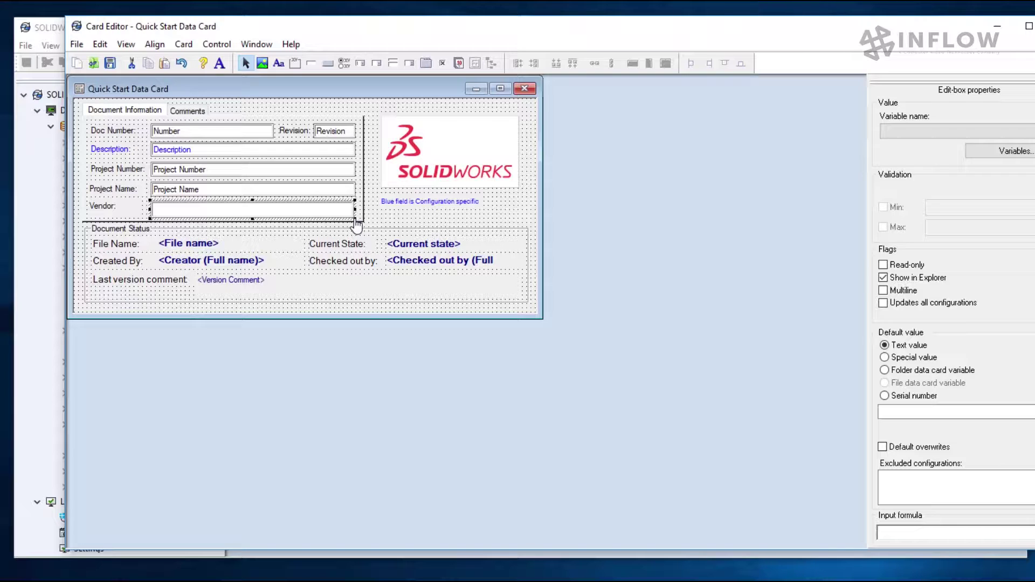
left_click(922, 132)
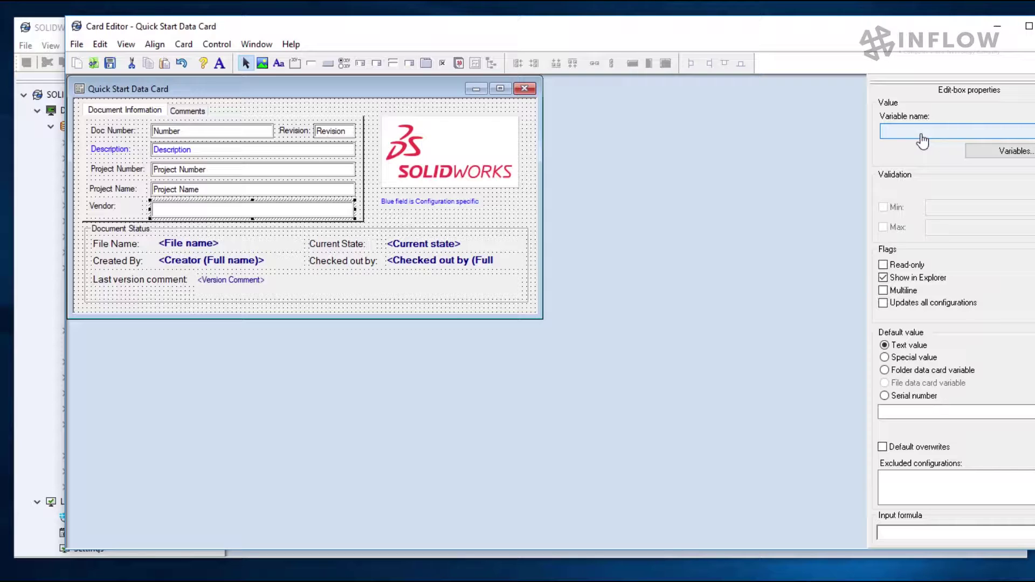
left_click(923, 139)
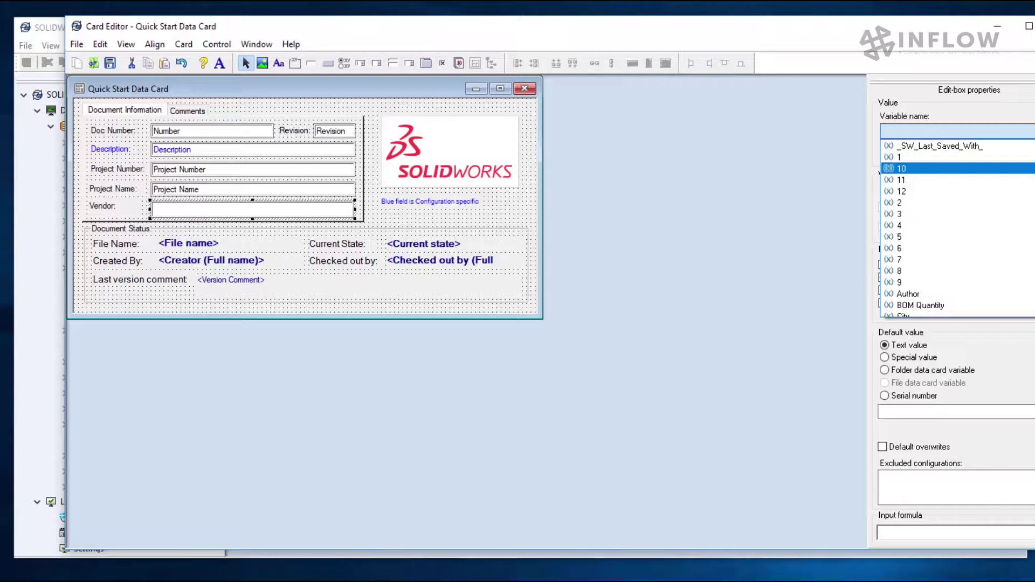
scroll(957, 229, "down", 5)
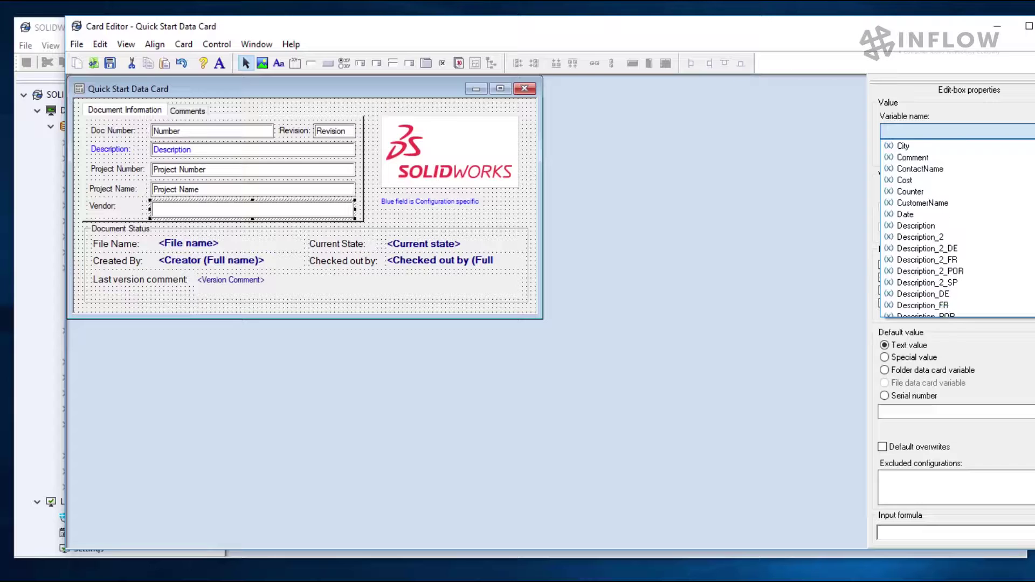
scroll(957, 230, "down", 1)
scroll(957, 229, "down", 8)
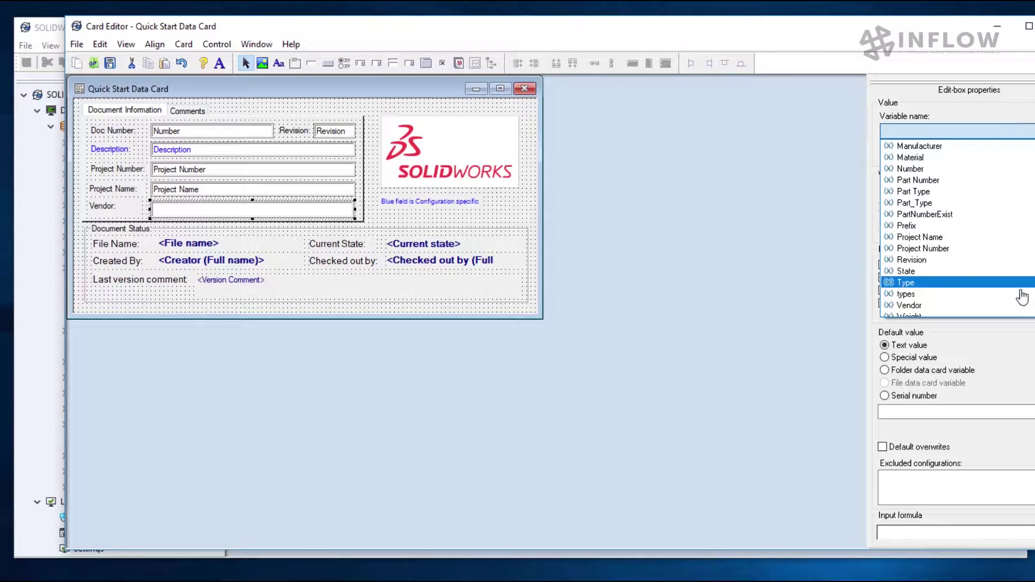
left_click(1007, 305)
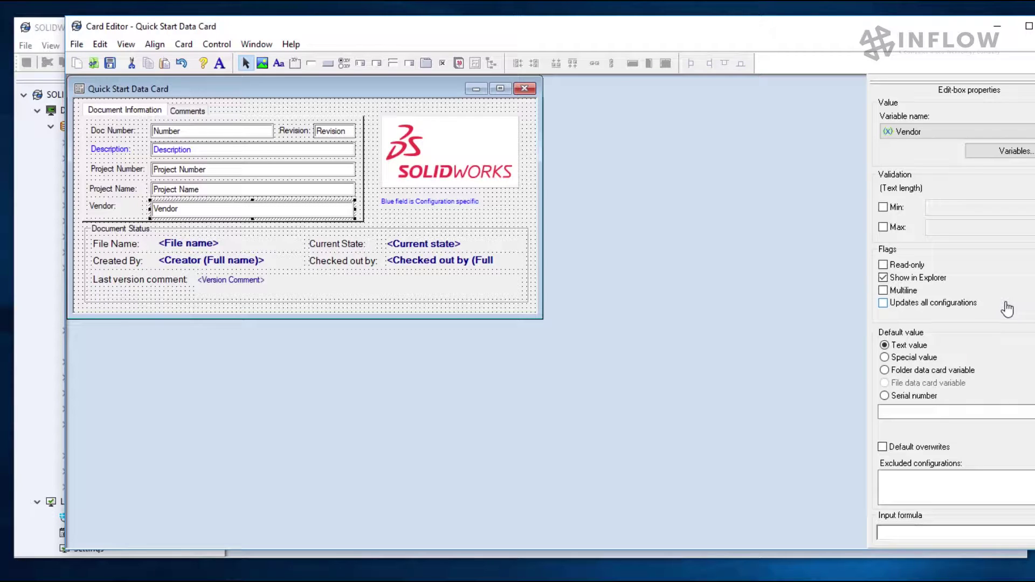
left_click(520, 212)
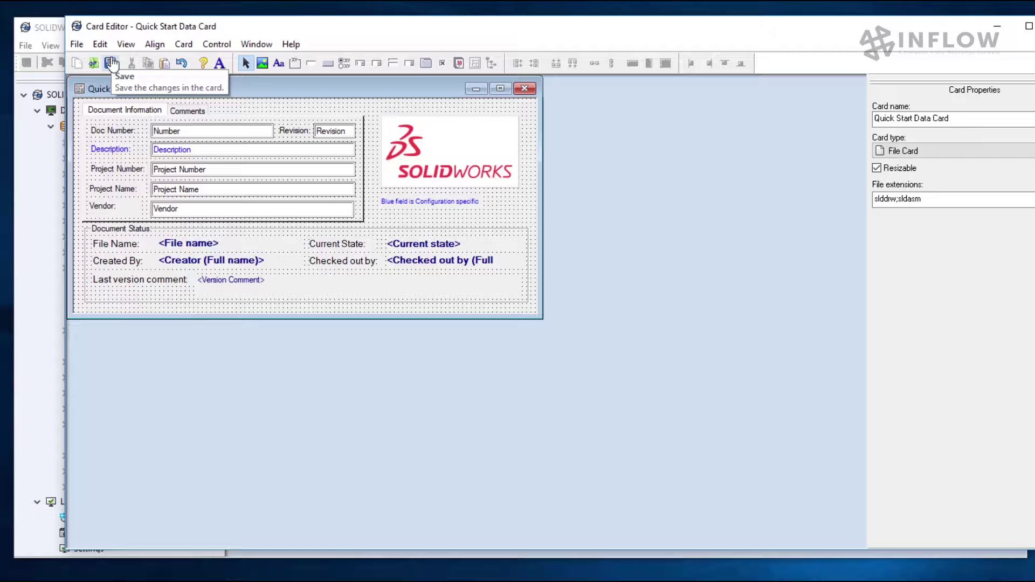
left_click(112, 63)
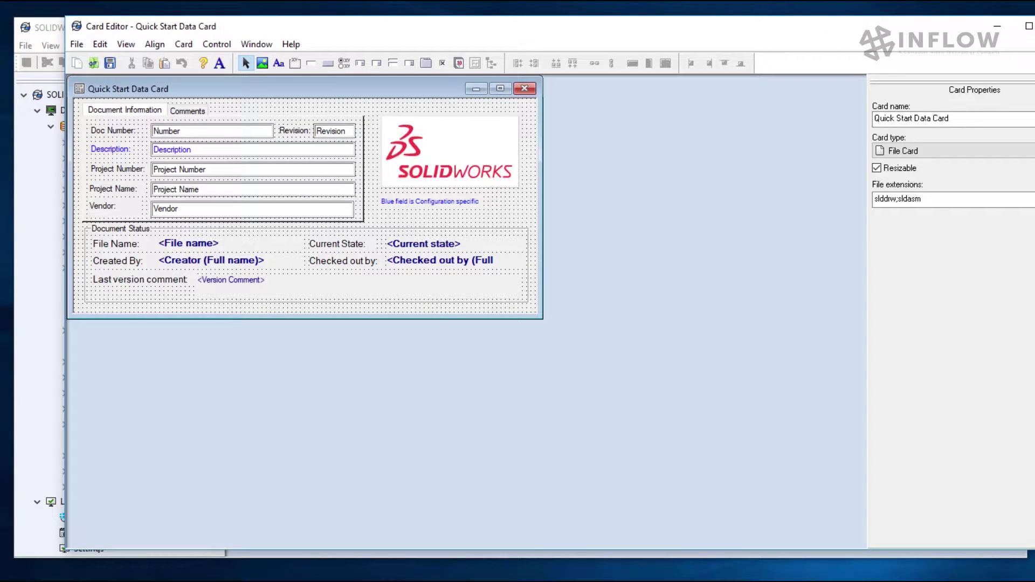
Close the Card Editor and expand Cards to show File, Folder, Item, Search and Template Cards.
key("alt+F4")
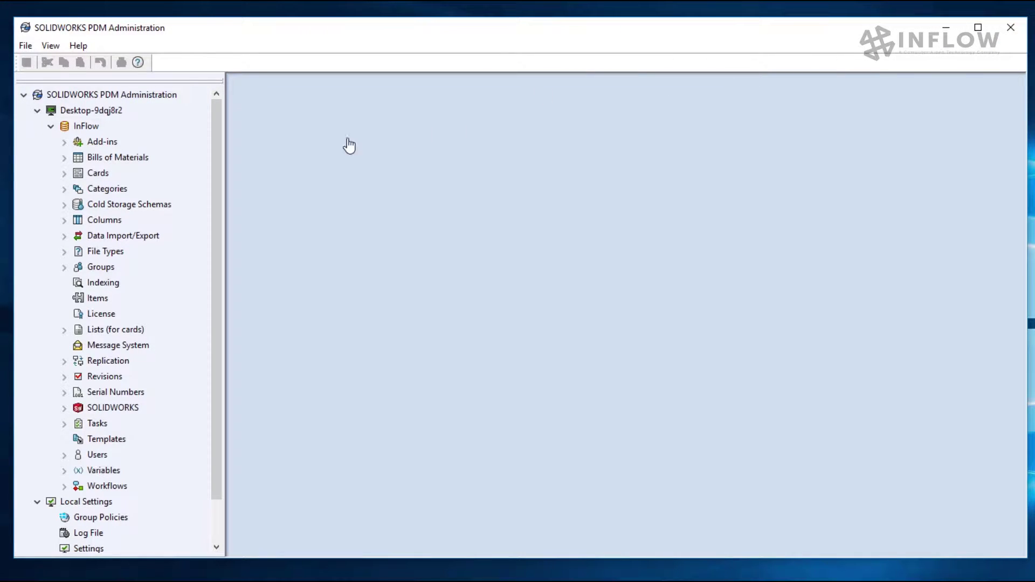
left_click(64, 173)
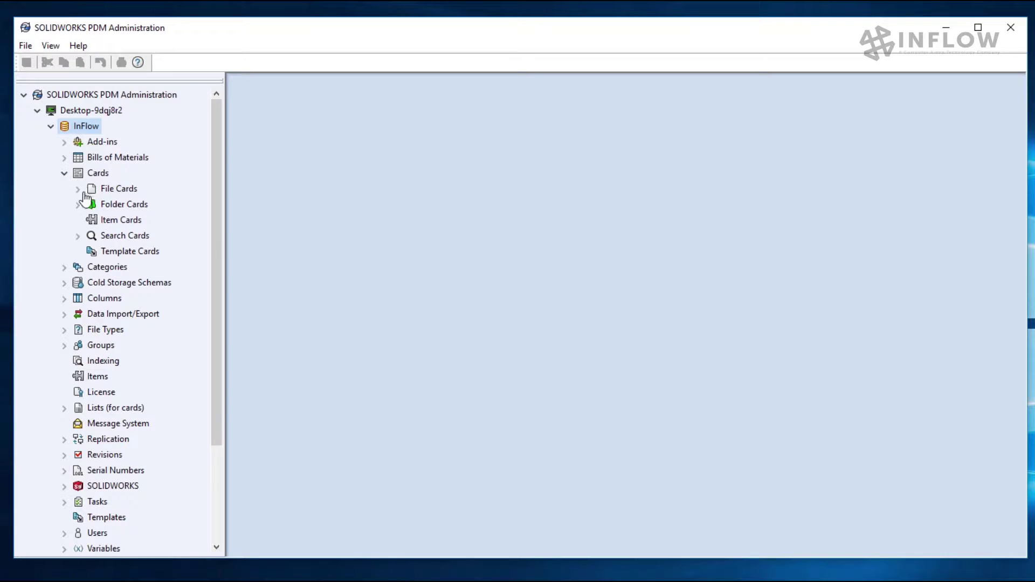